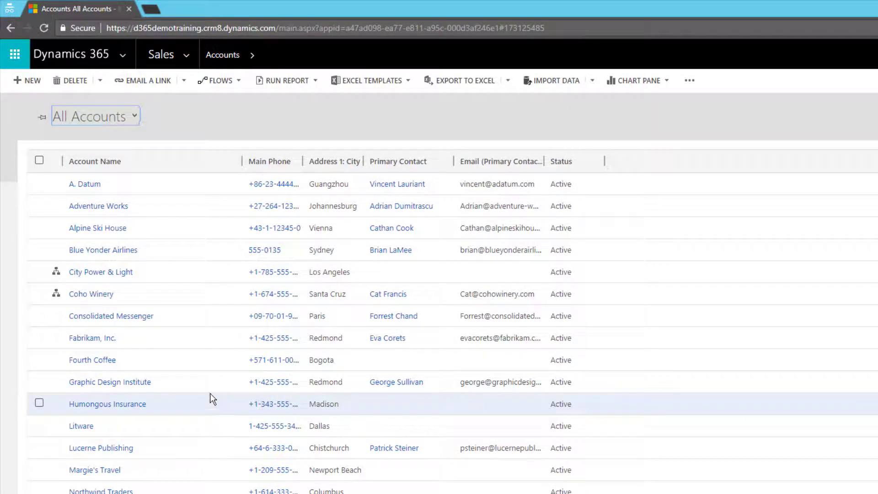
Open the Adventure Works account from the All Accounts list, and collapse and re-expand its Summary section
scroll(204, 324, down, 3)
scroll(205, 326, up, 3)
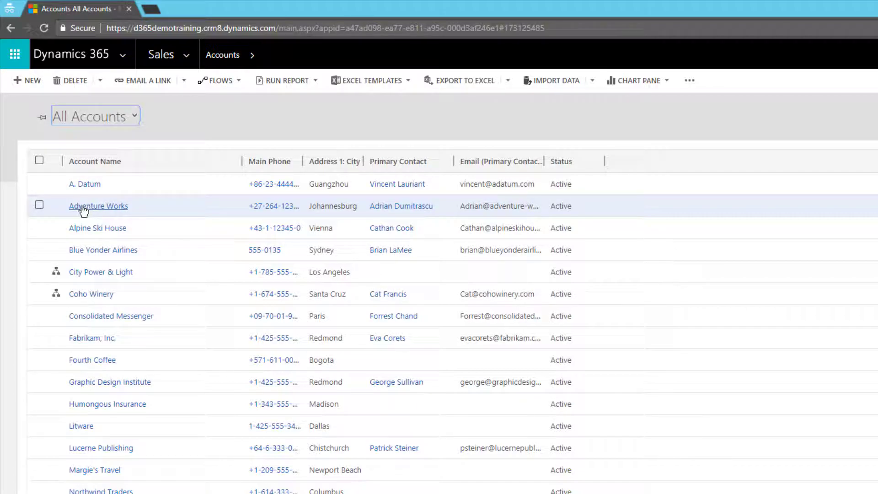
click(99, 206)
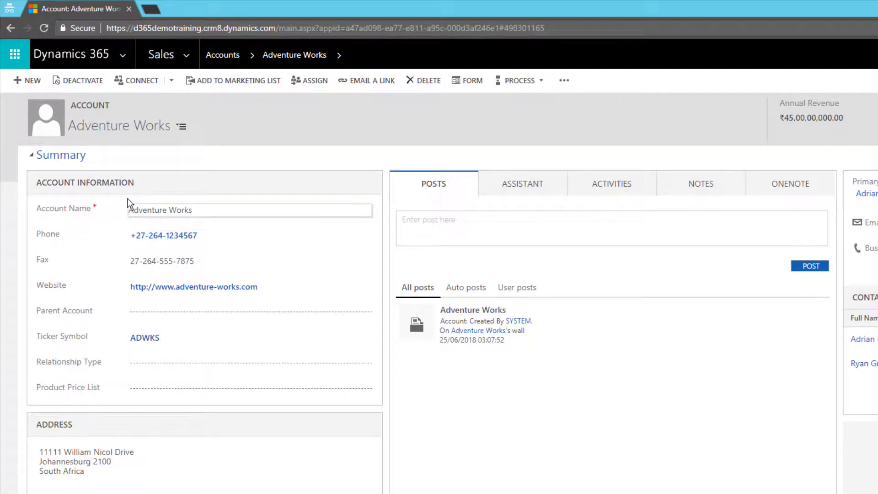
click(212, 161)
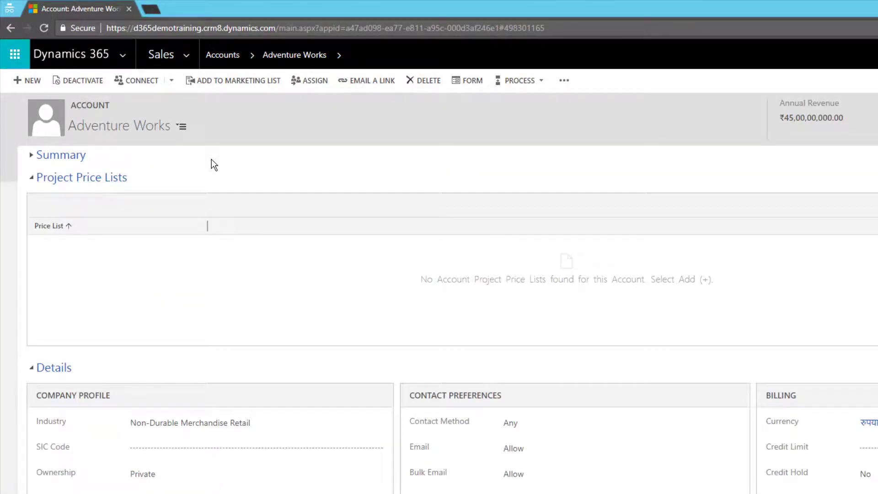
click(211, 159)
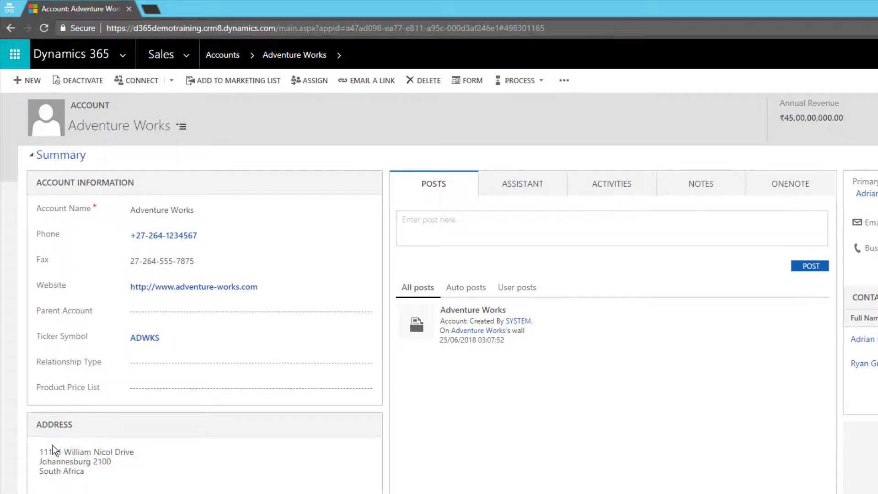
Expand the account's address into its separate street, city, postal code and country fields, and close them without changes
click(280, 464)
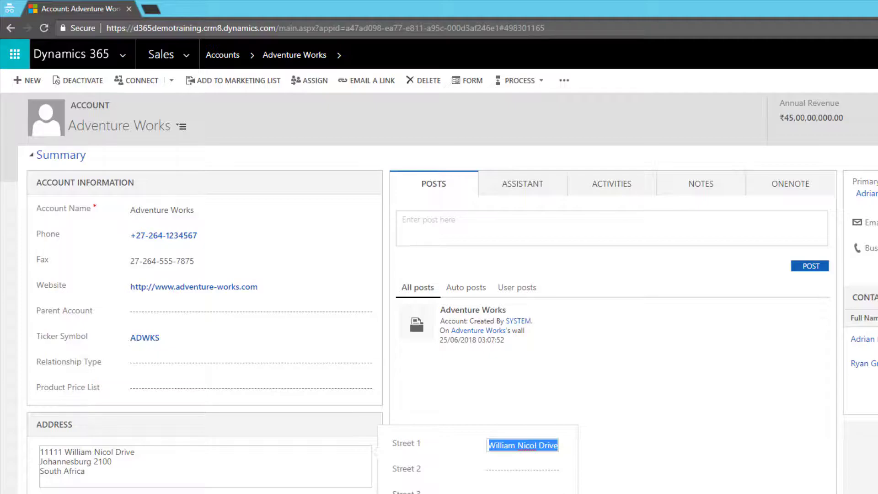
scroll(434, 485, down, 2)
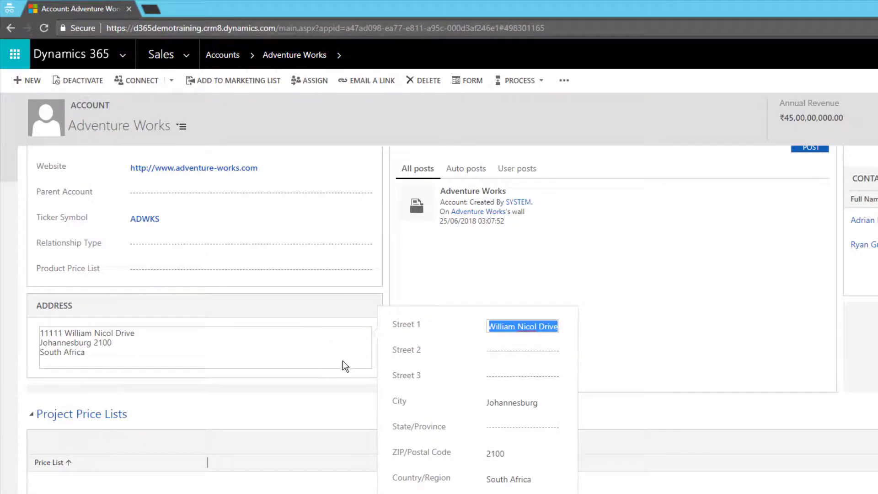
click(325, 384)
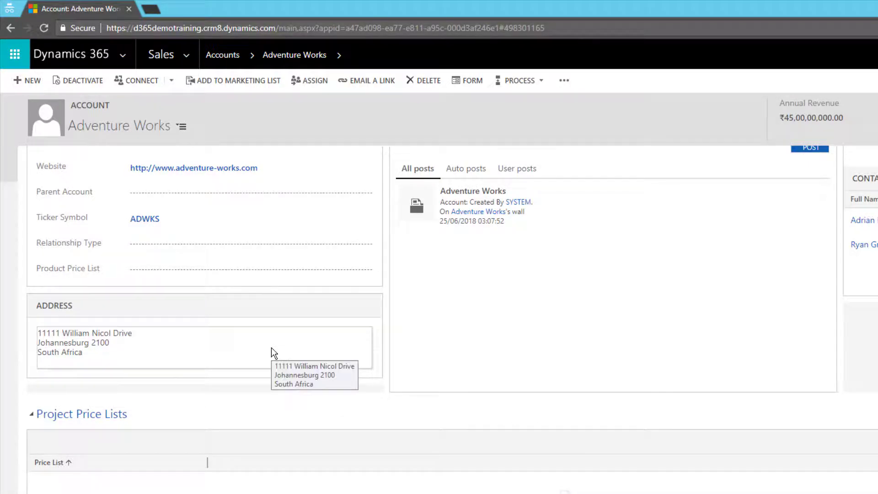
Examine the company profile's Industry, SIC Code and Ownership fields, including the choices offered for industry and ownership
scroll(280, 352, down, 4)
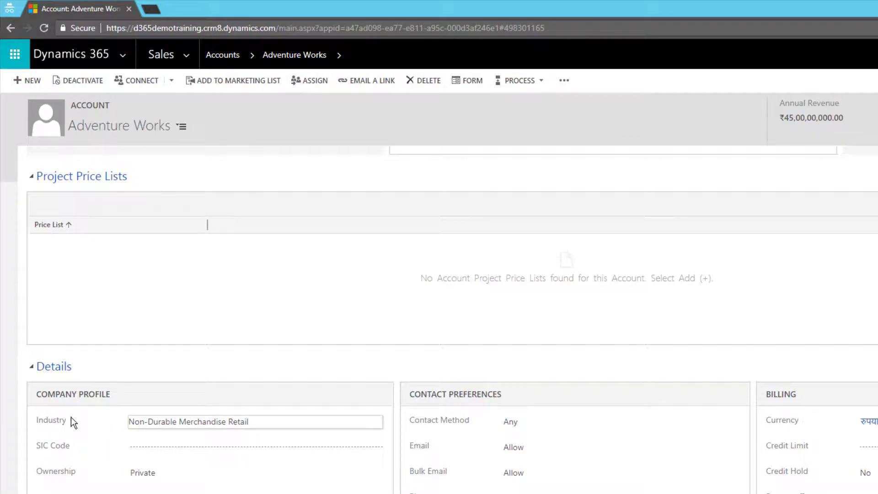
click(171, 423)
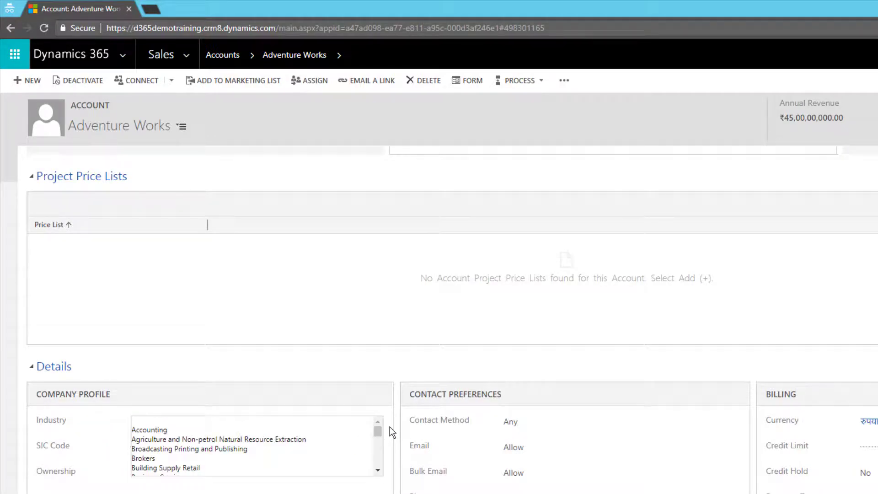
scroll(93, 408, down, 2)
click(152, 348)
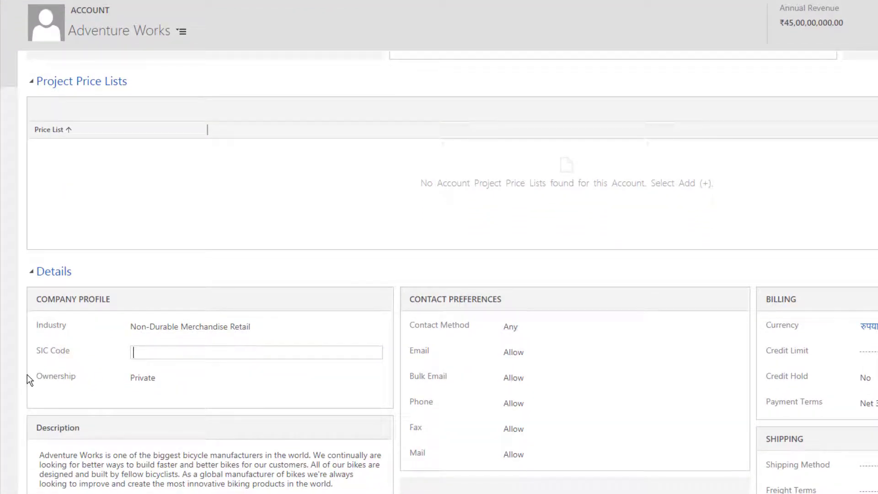
mouse_move(56, 353)
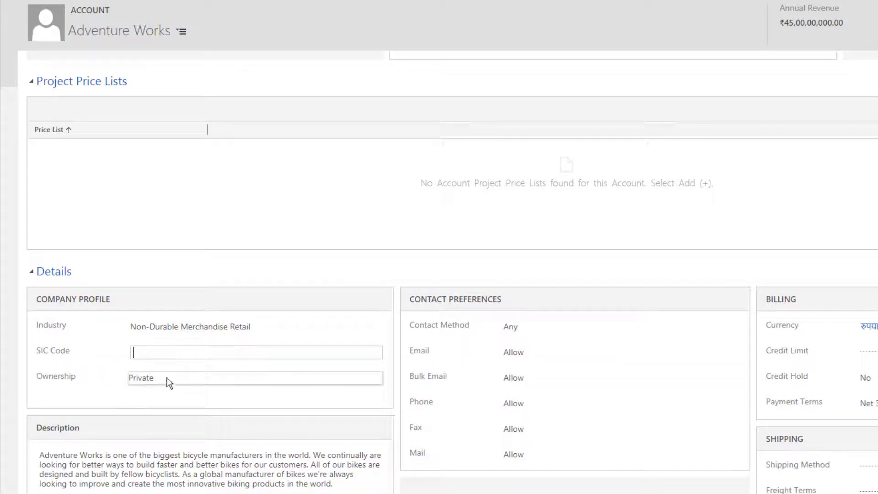
click(157, 378)
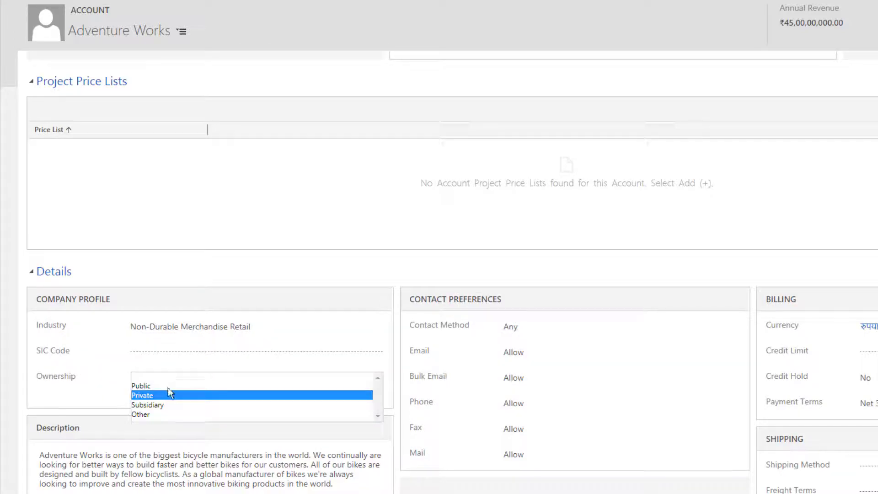
click(102, 399)
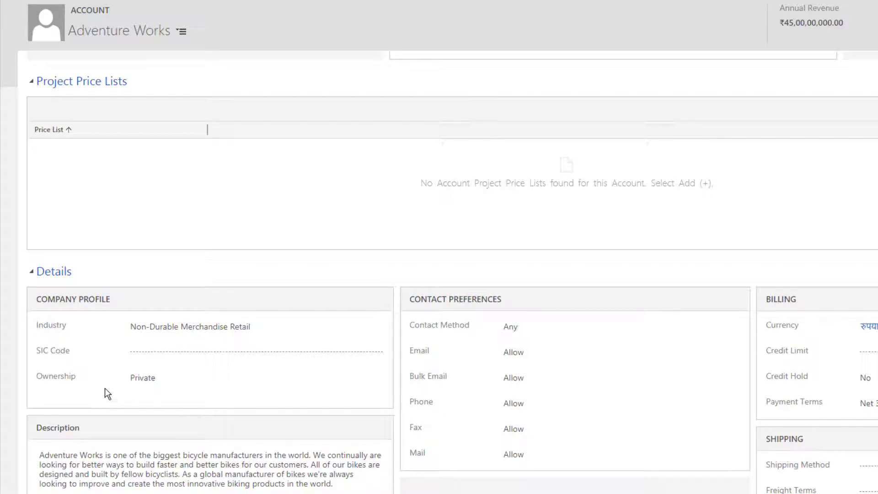
Examine the account's Description and Field Service sections without changing them
scroll(116, 371, down, 3)
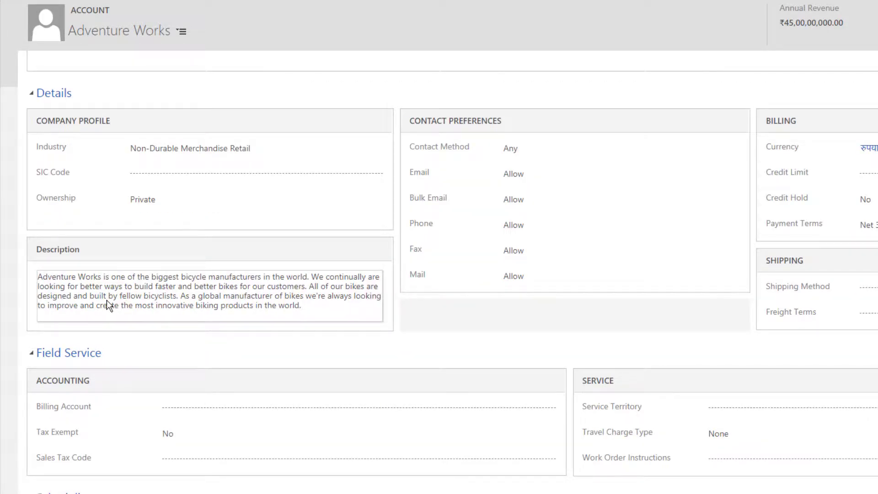
click(107, 300)
click(24, 317)
scroll(251, 293, down, 1)
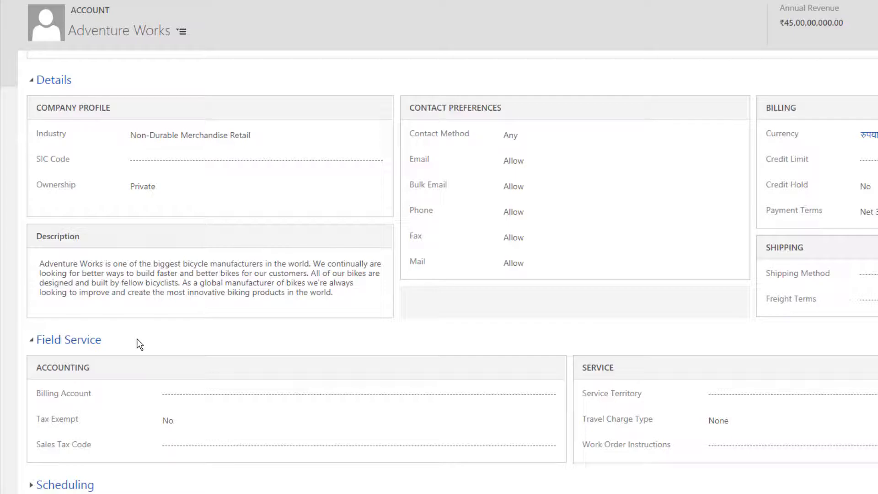
Publish the post "This account is looking for D365 Training" on the Adventure Works account
scroll(301, 336, up, 10)
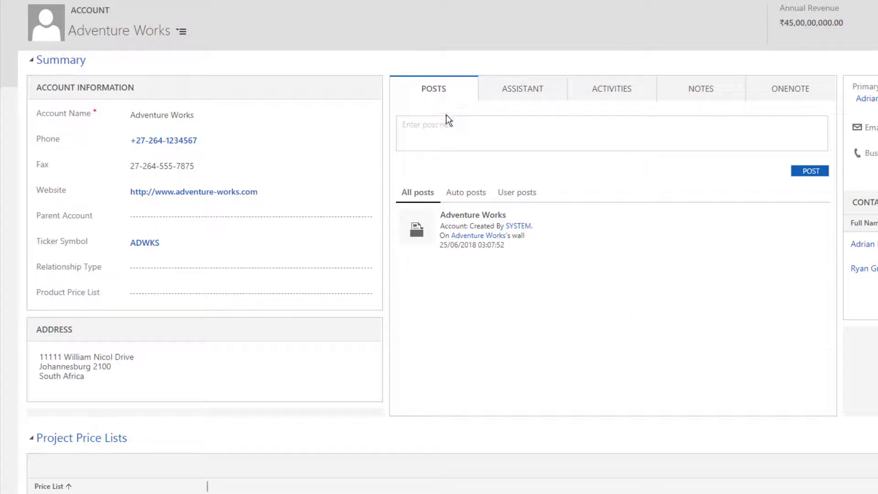
click(447, 127)
text(This ac)
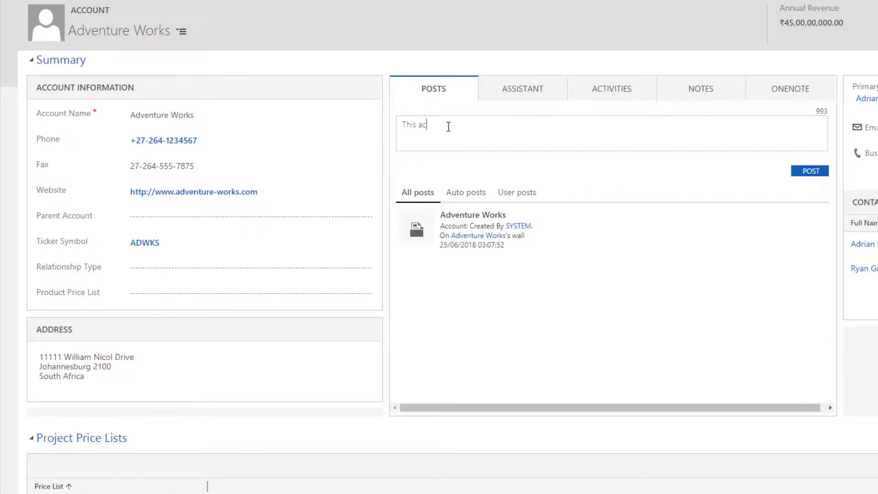
text(count is looking for D365 Training)
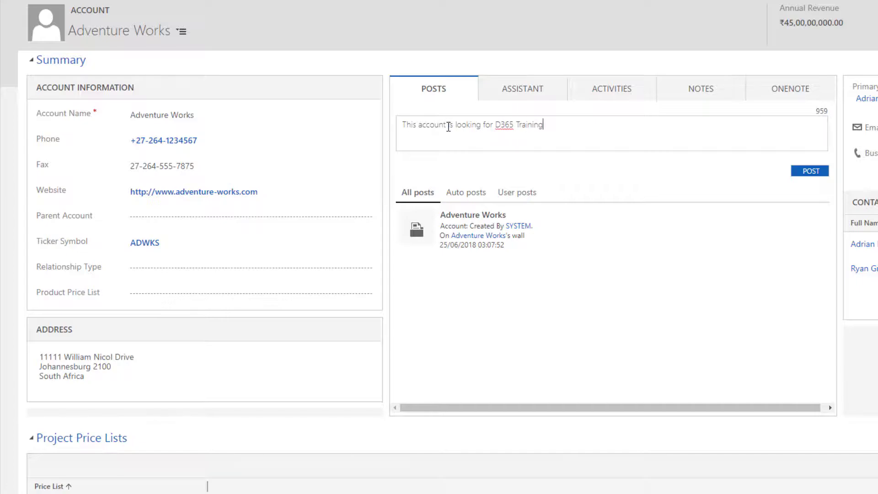
click(813, 178)
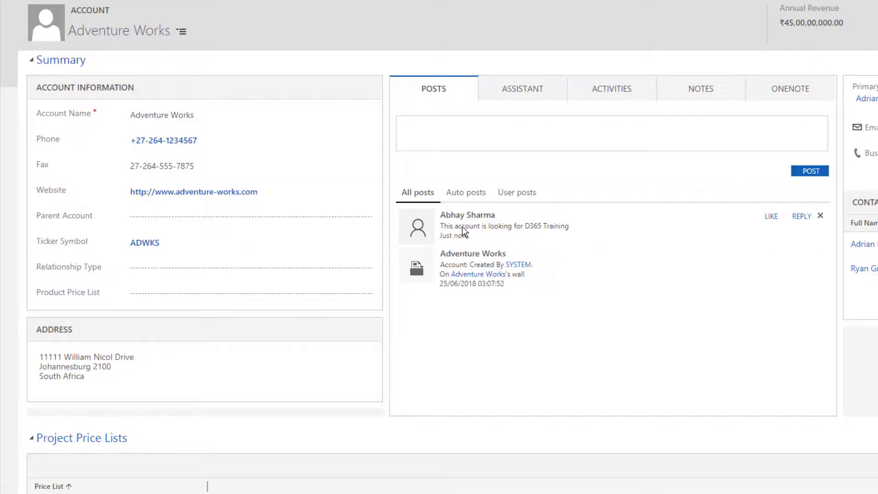
mouse_move(771, 222)
Review the account's assistant insights and its full activity history, including the additional options for adding activities
click(531, 99)
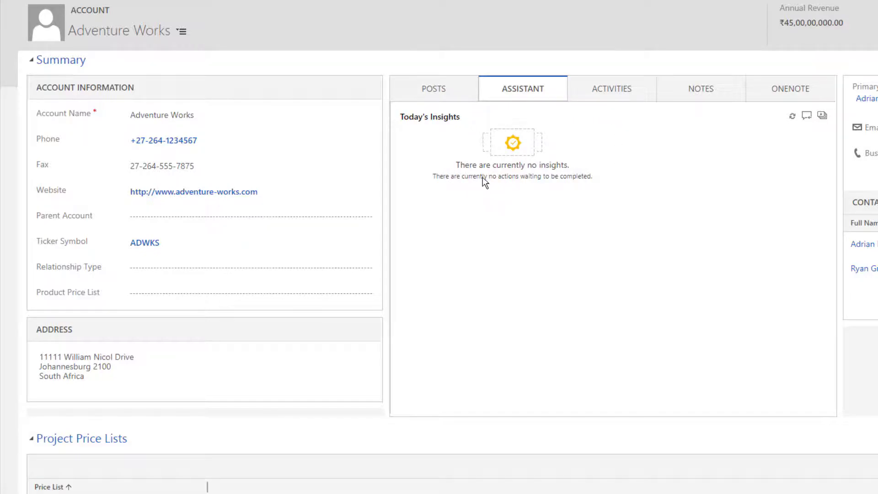
click(602, 91)
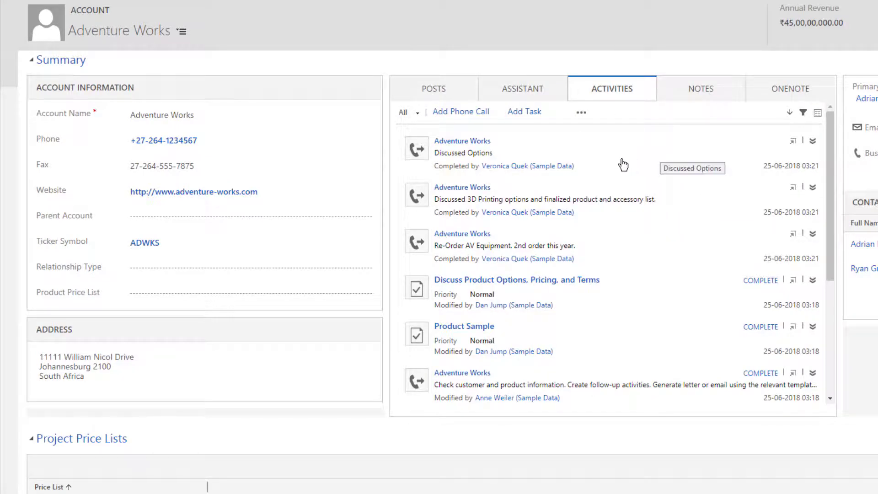
scroll(620, 214, down, 5)
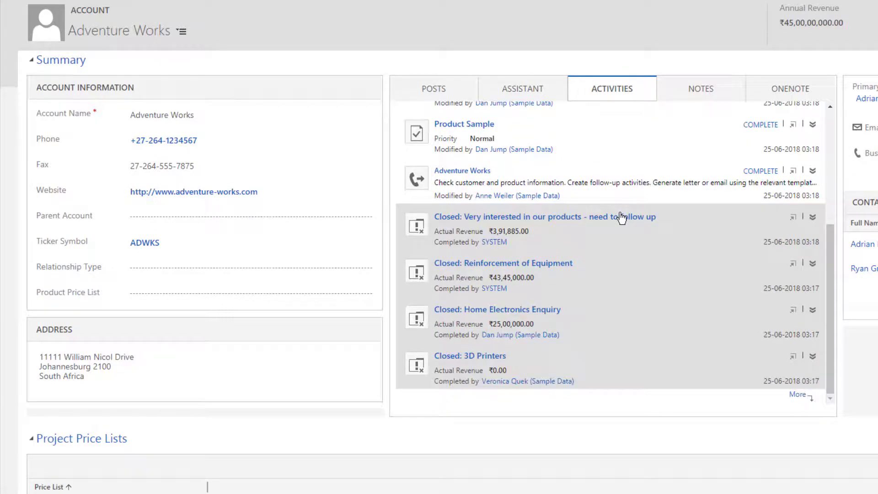
scroll(620, 215, up, 5)
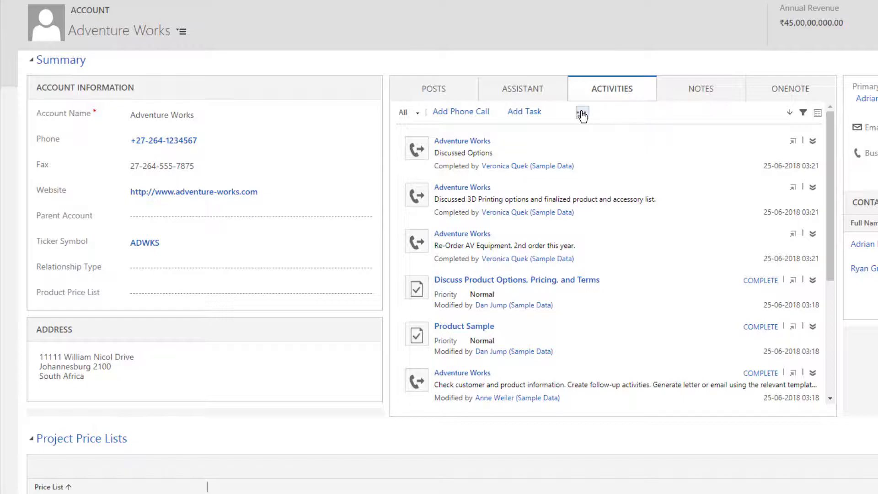
click(581, 113)
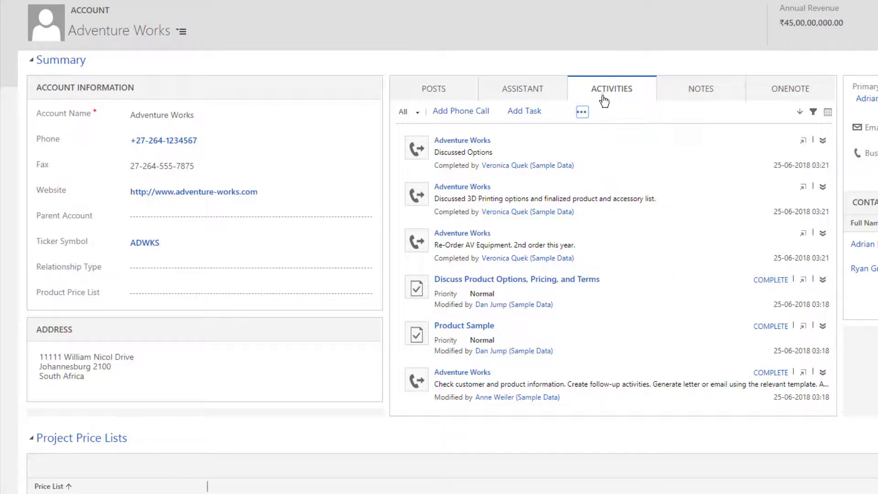
Show the account's note entry form, close it without entering a note, and view the account's OneNote section
click(704, 95)
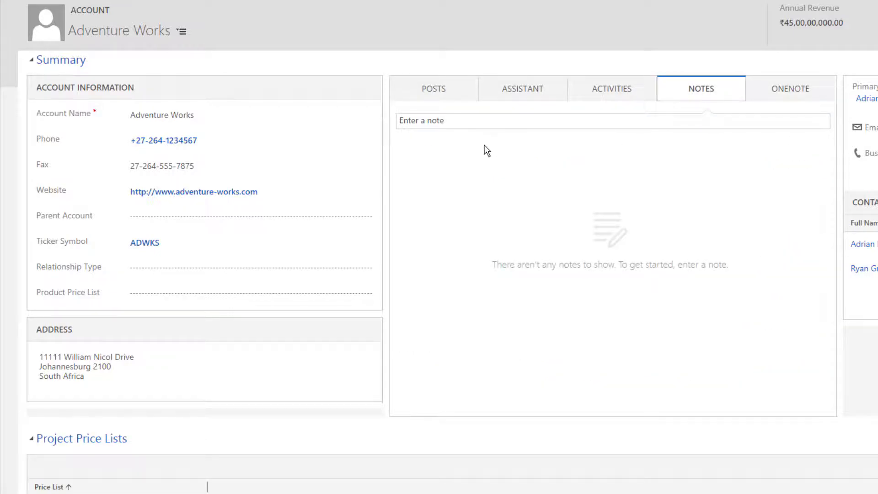
click(477, 121)
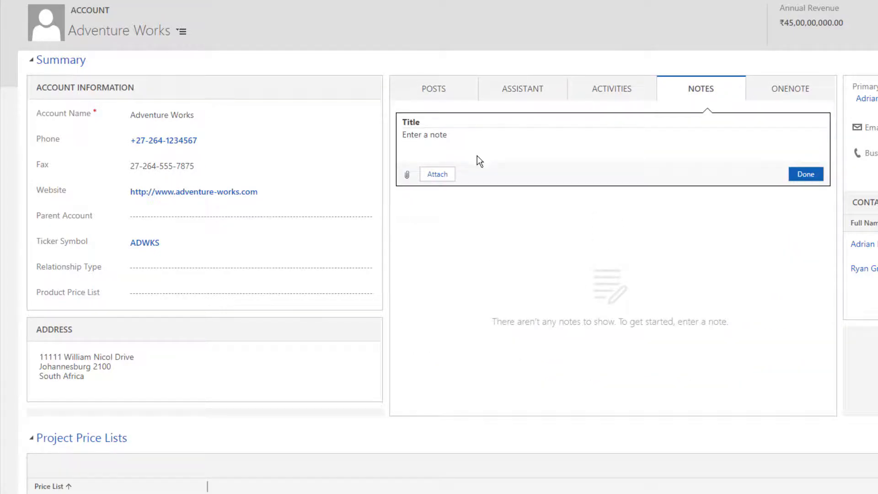
click(421, 137)
click(807, 175)
click(803, 91)
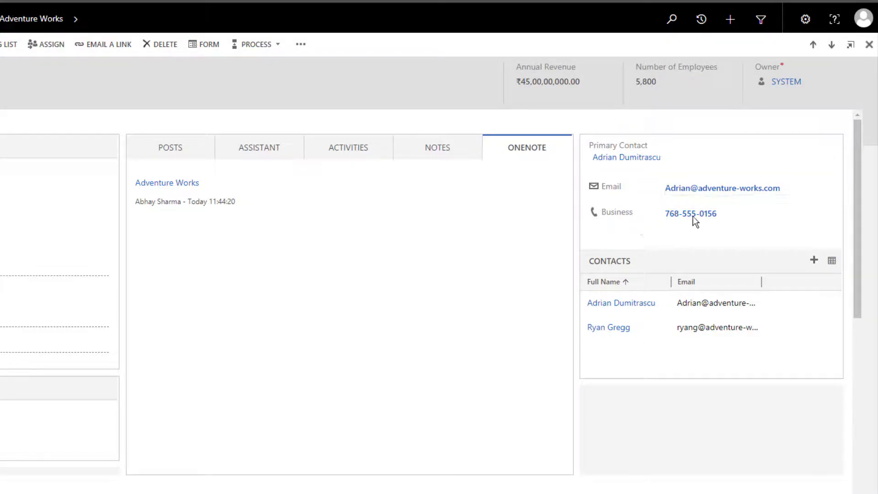
Examine the account's primary contact field and the entities listed in the Sales area's navigation, staying on the account record
click(677, 159)
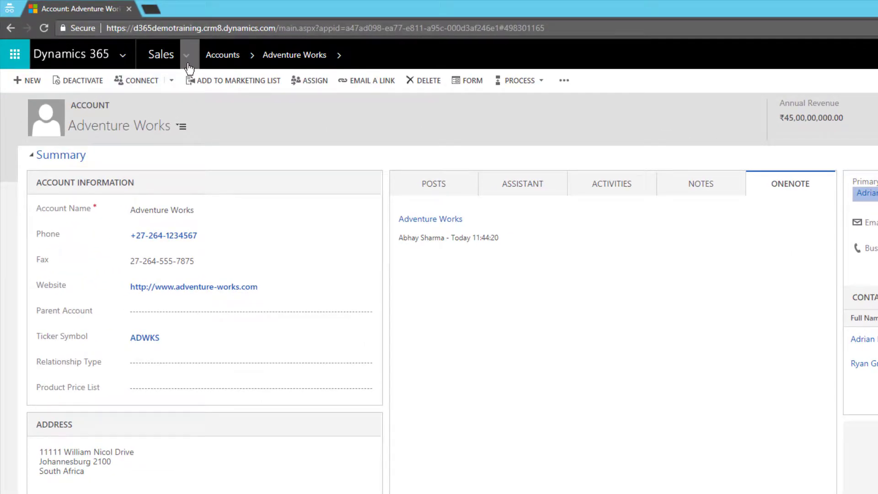
click(188, 59)
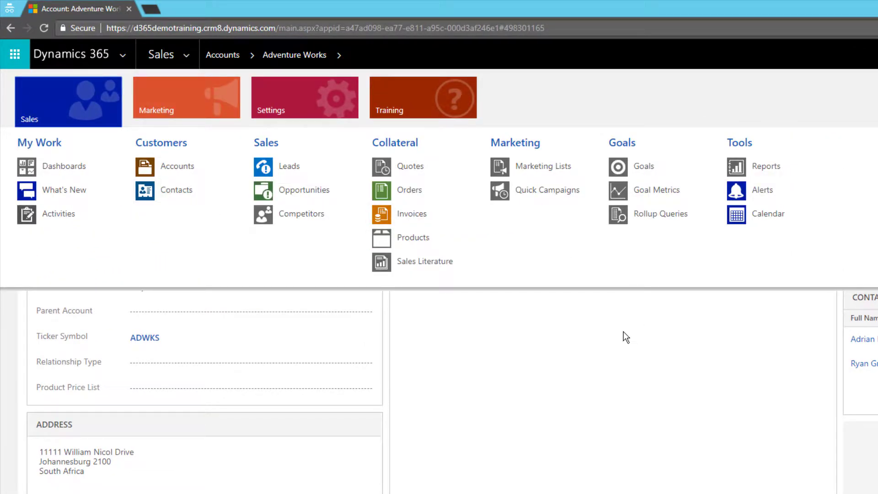
click(570, 351)
click(187, 58)
click(779, 339)
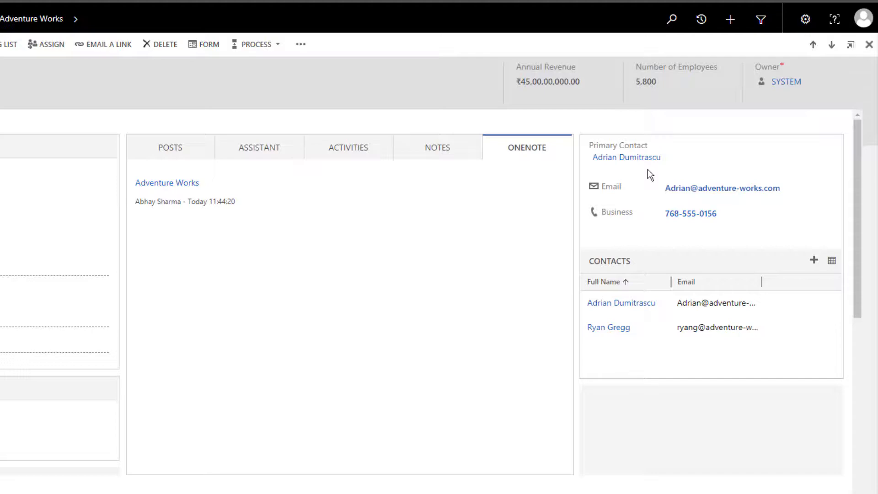
Inspect the account's related contacts, and open the quick create form for a new contact and cancel it
scroll(681, 196, down, 1)
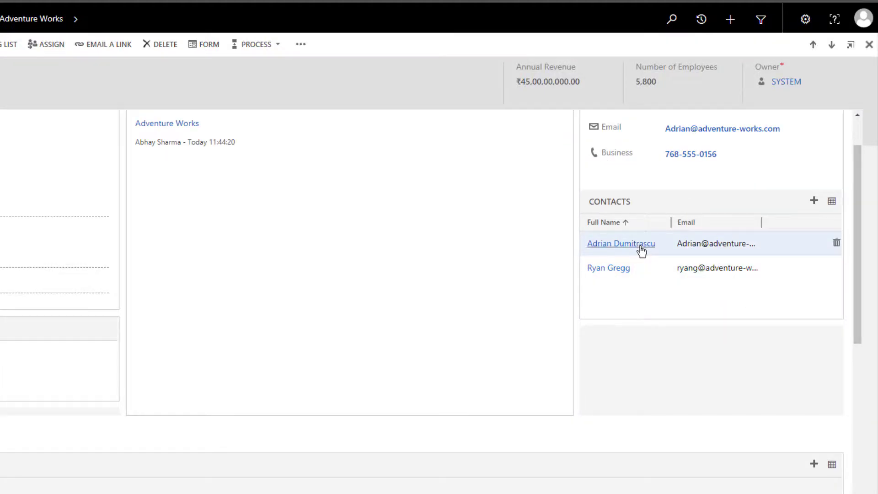
click(686, 249)
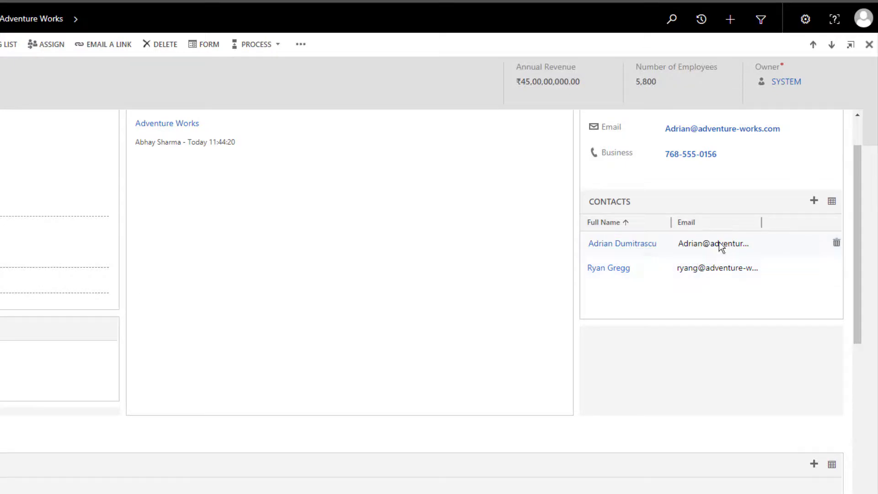
click(814, 203)
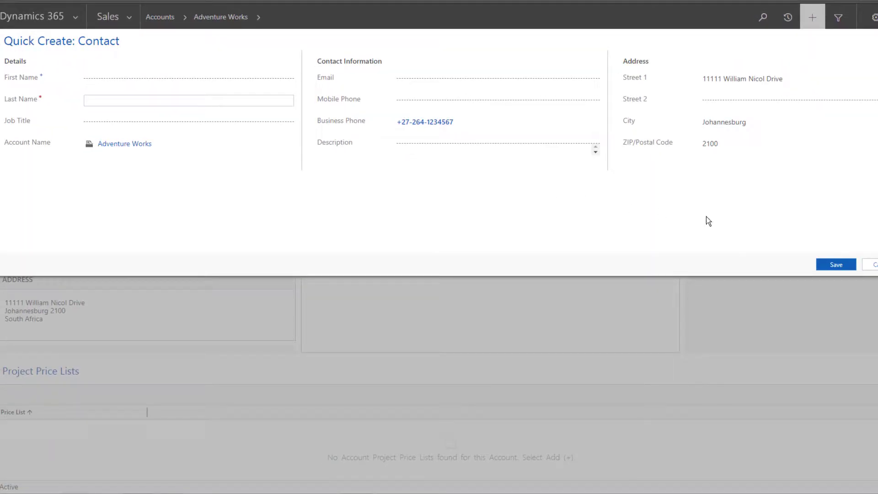
click(870, 264)
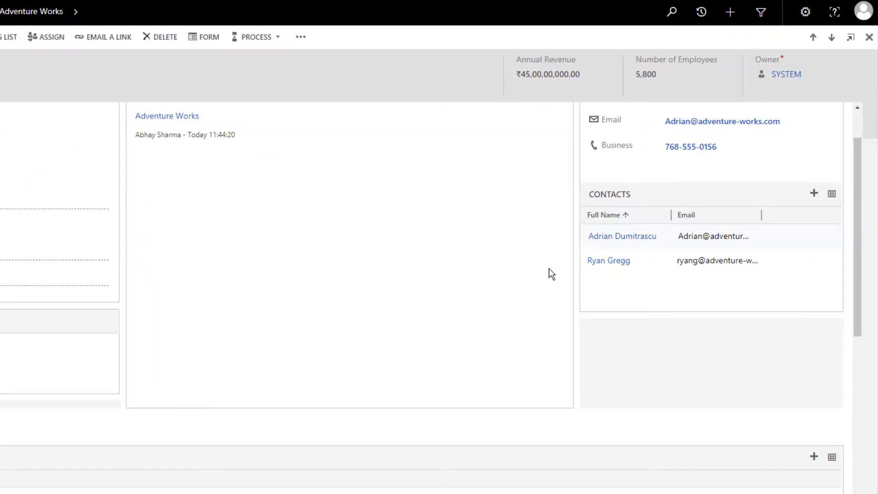
Inspect the account's Contact Method choices, and set the Phone and Bulk Email contact preferences to Do Not Allow
scroll(548, 268, down, 10)
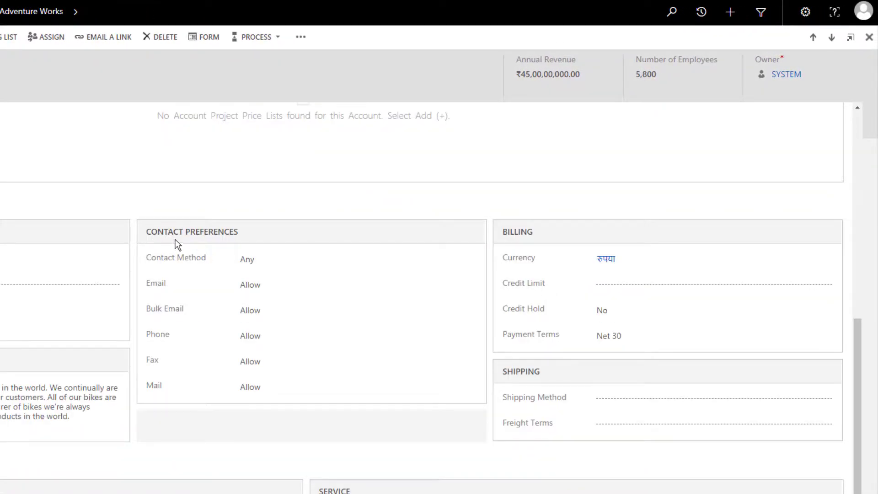
click(261, 259)
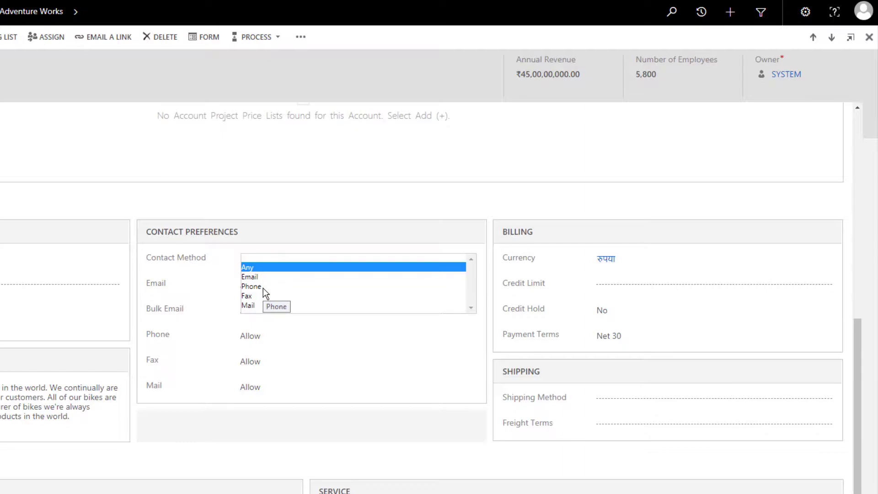
click(254, 237)
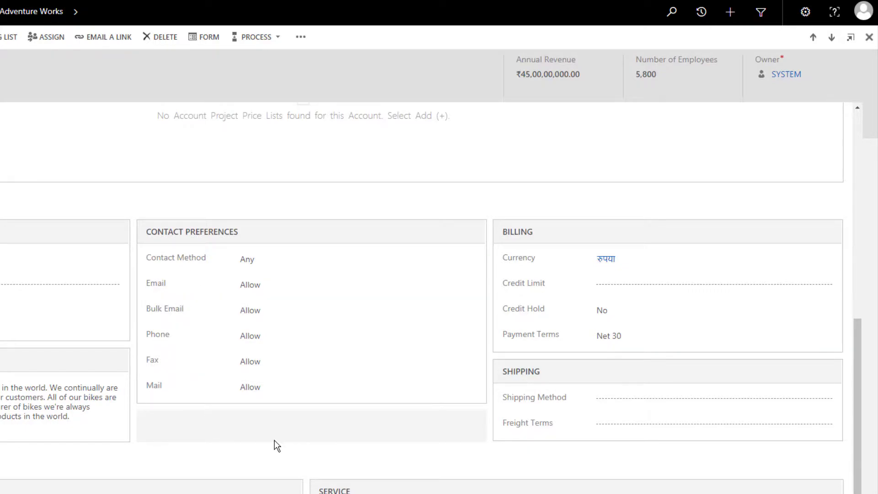
click(263, 338)
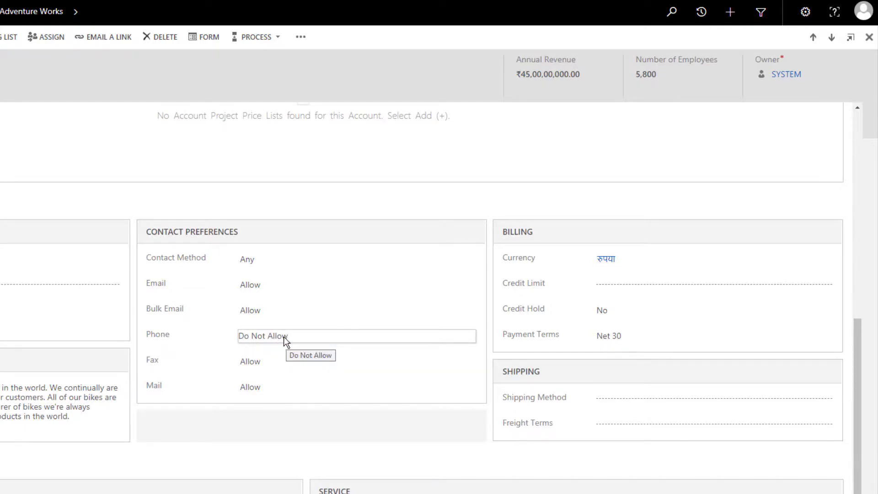
click(279, 309)
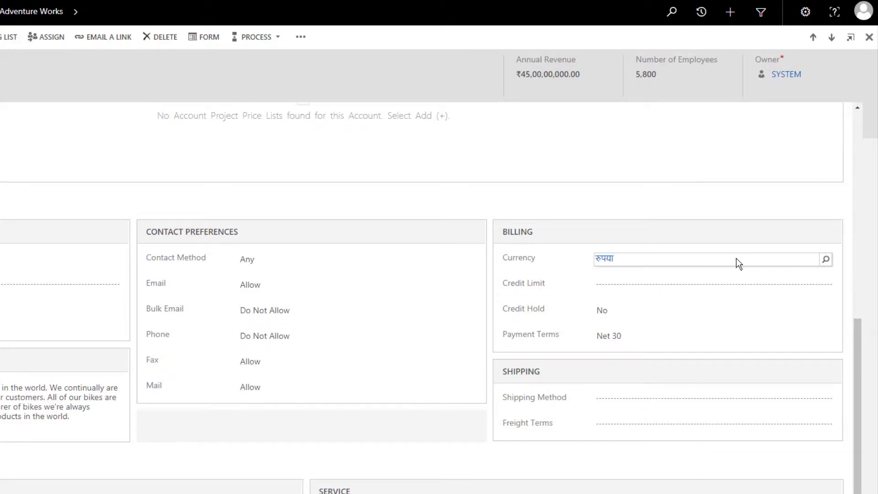
Examine the account's billing currency, credit limit and credit hold fields and the available Payment Terms choices
click(737, 261)
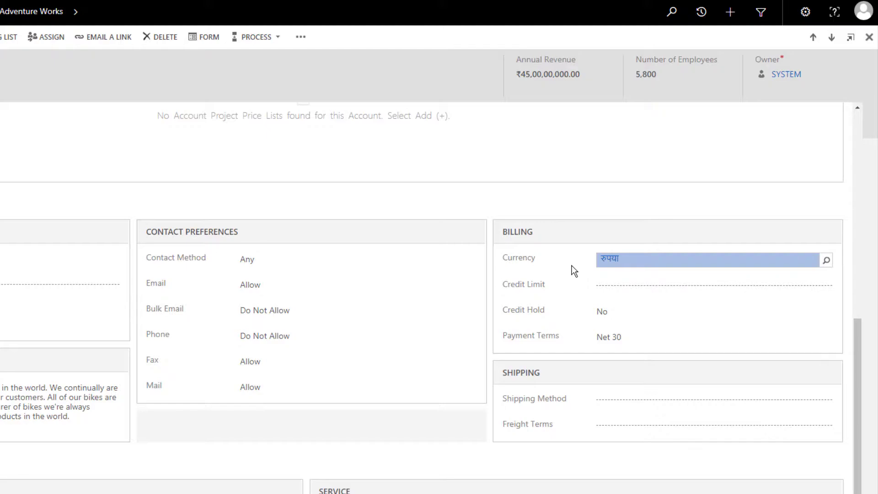
click(625, 284)
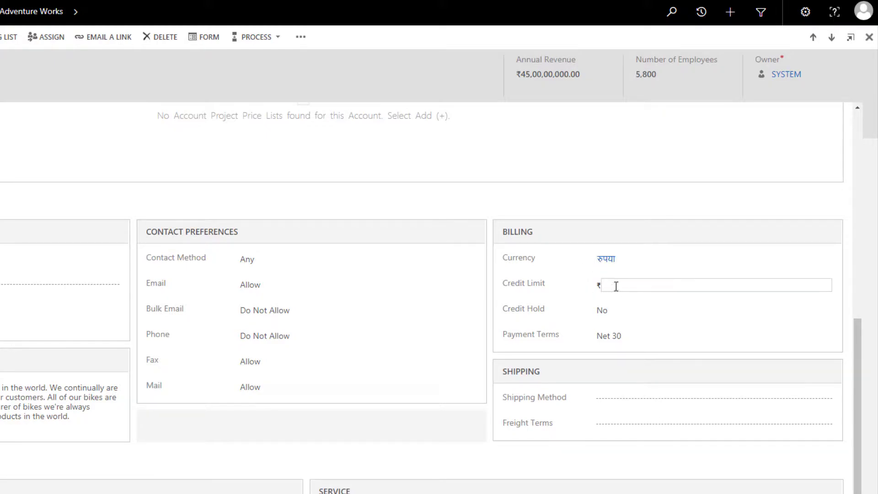
click(610, 310)
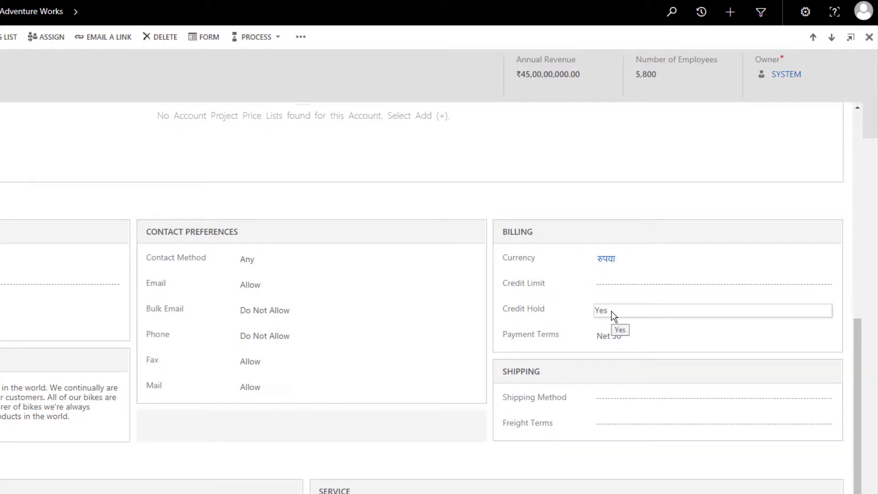
click(622, 334)
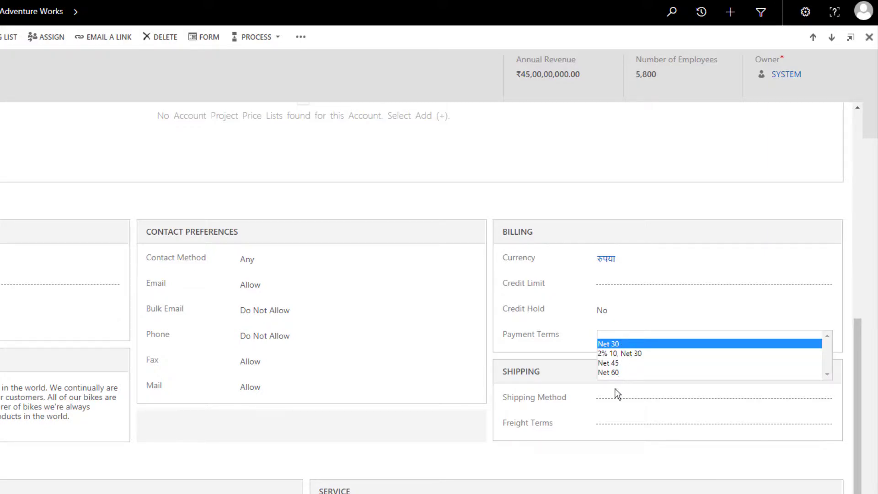
Examine the account's Shipping Method and Freight Terms choices without selecting any, and view the Service section
click(575, 402)
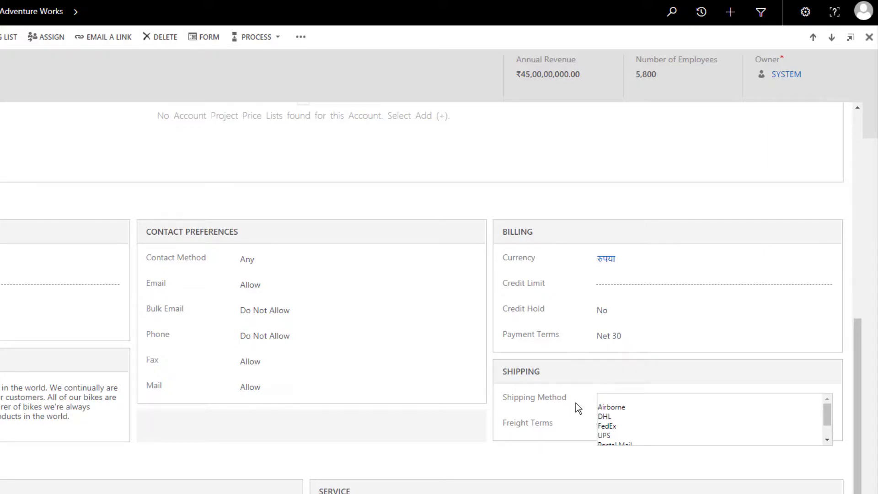
click(603, 381)
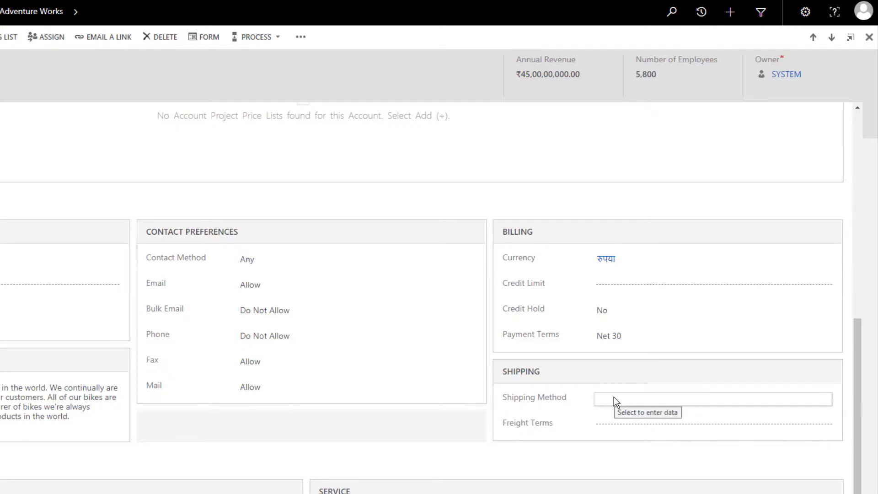
click(618, 401)
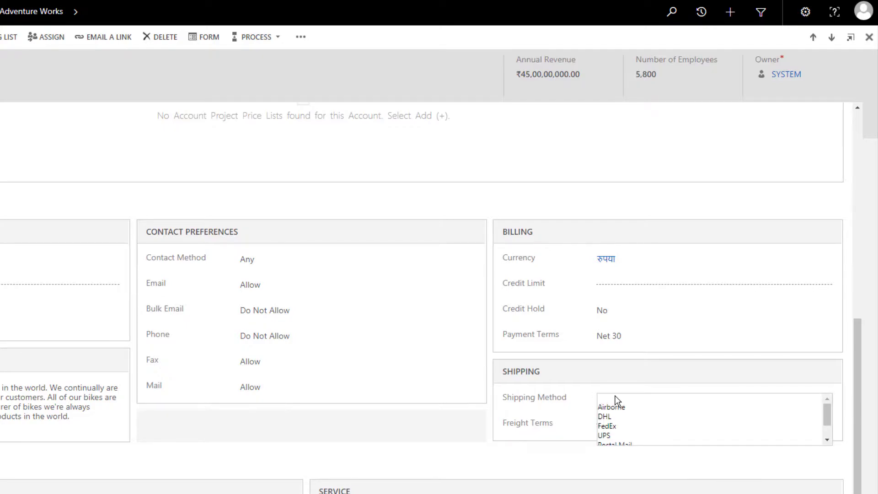
click(611, 437)
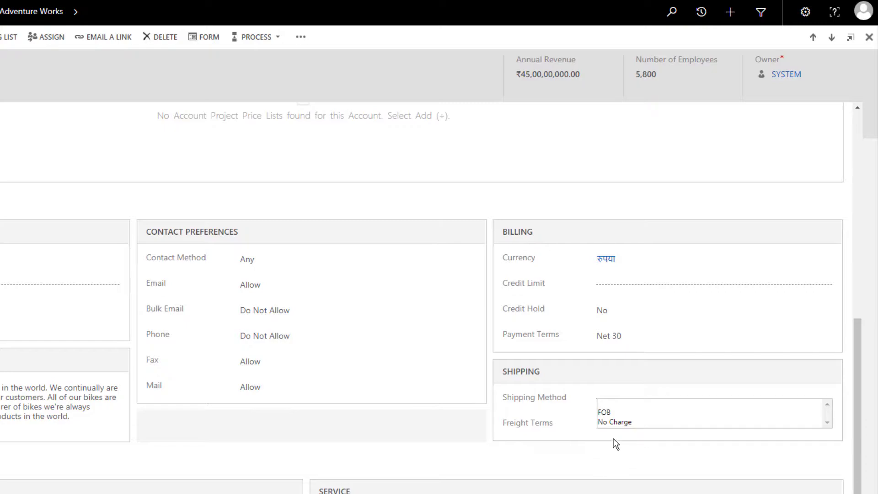
click(583, 421)
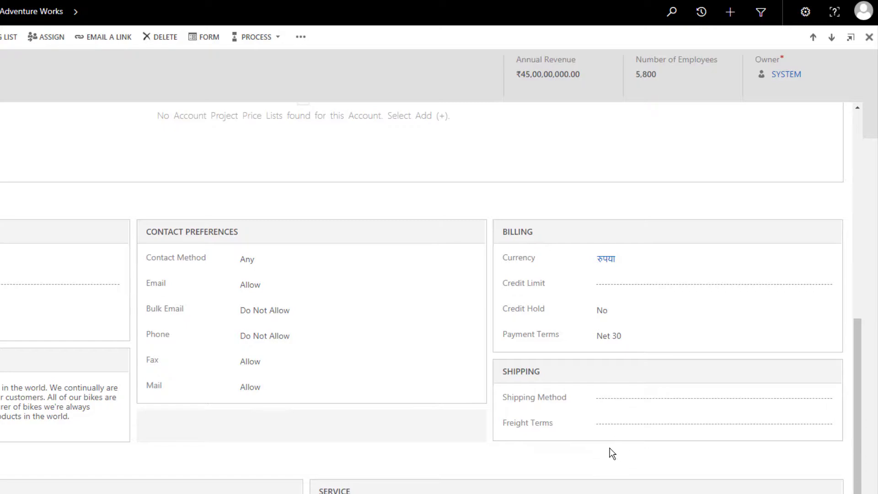
scroll(544, 439, down, 2)
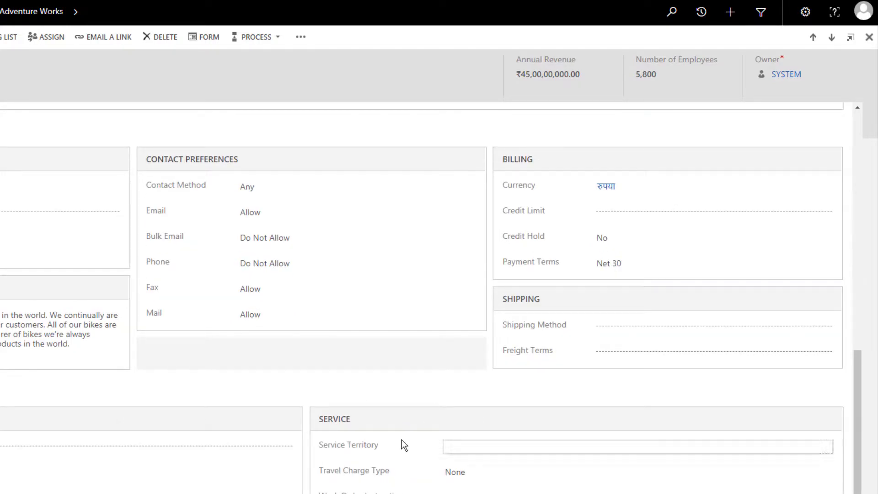
Open the account's primary contact record and inspect the individual fields that make up the contact's address
scroll(411, 403, up, 10)
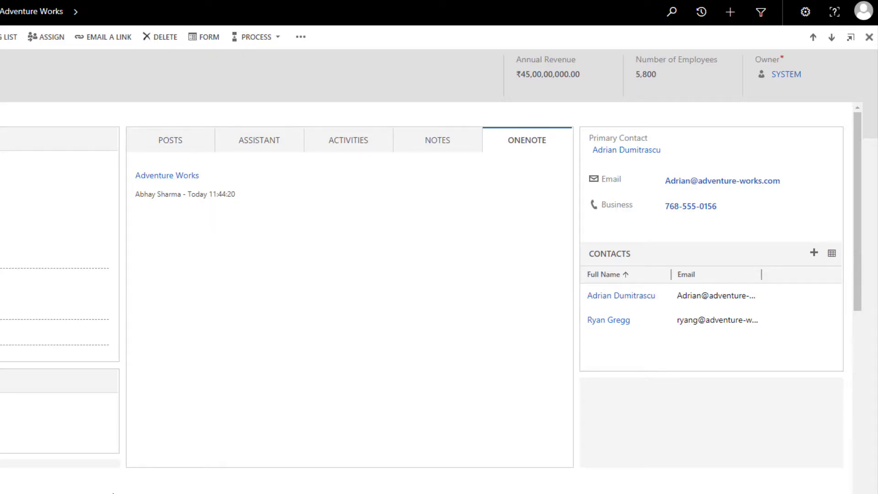
click(628, 153)
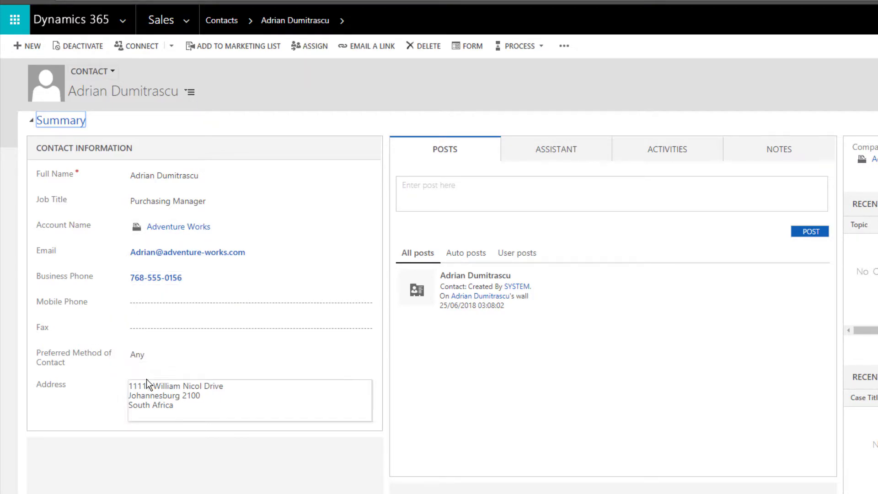
click(160, 390)
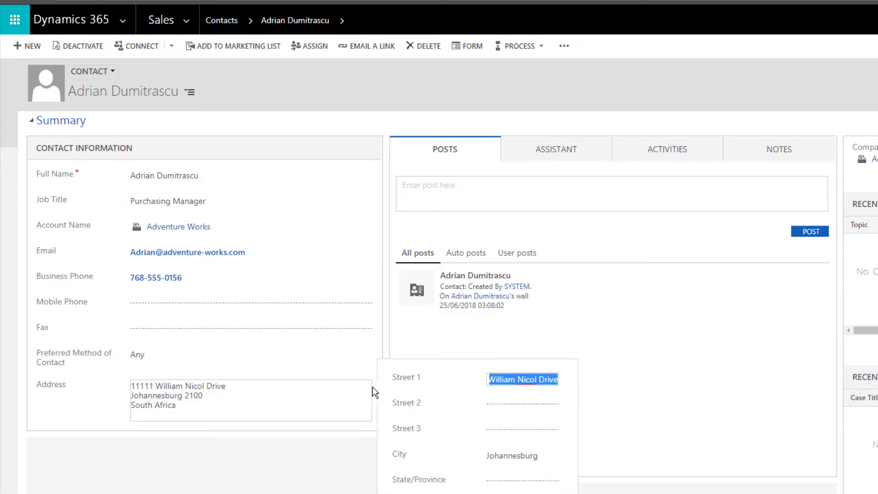
click(280, 391)
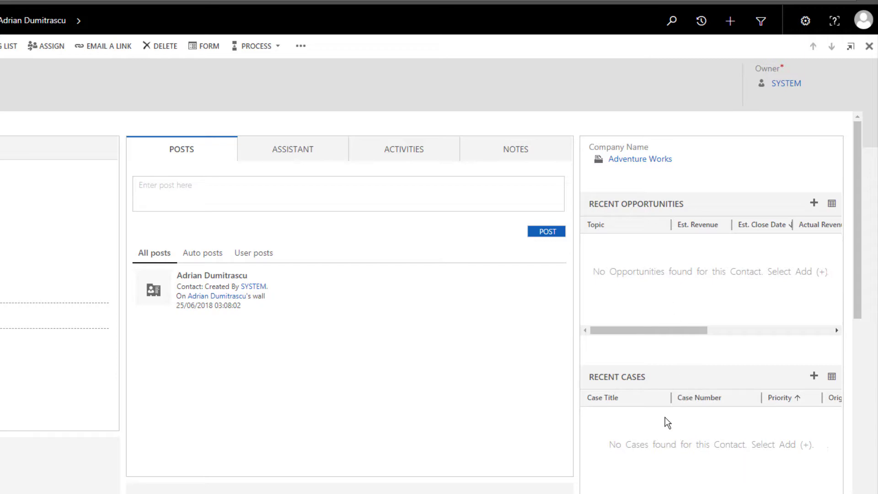
Review the contact's cases, entitlements, marketing, preference, billing and shipping details, leaving Send Marketing Materials set to Send
scroll(665, 415, down, 6)
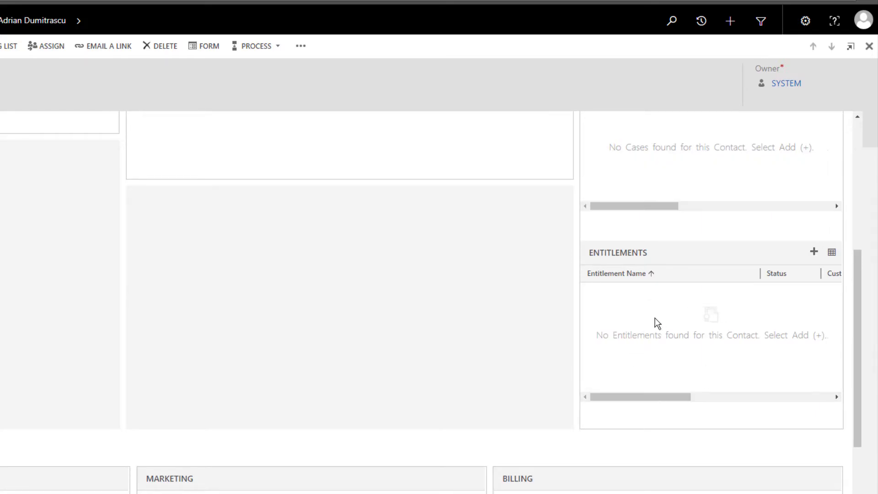
scroll(59, 384, down, 5)
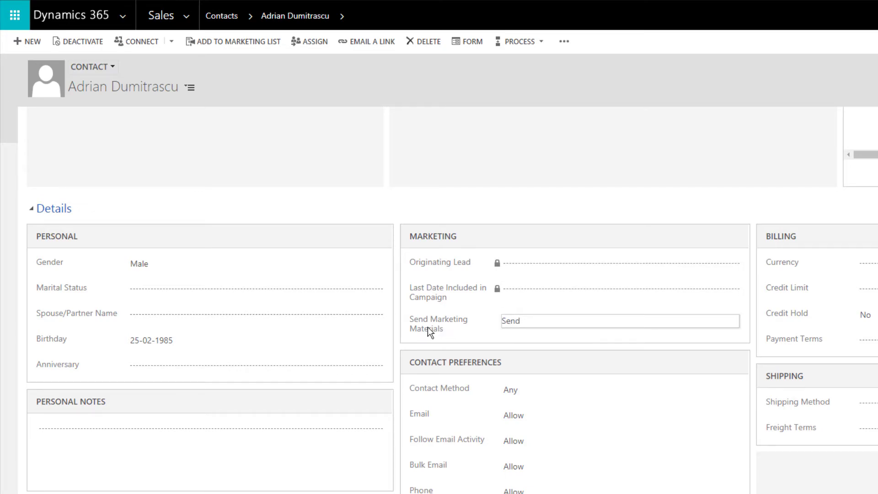
click(546, 321)
click(540, 323)
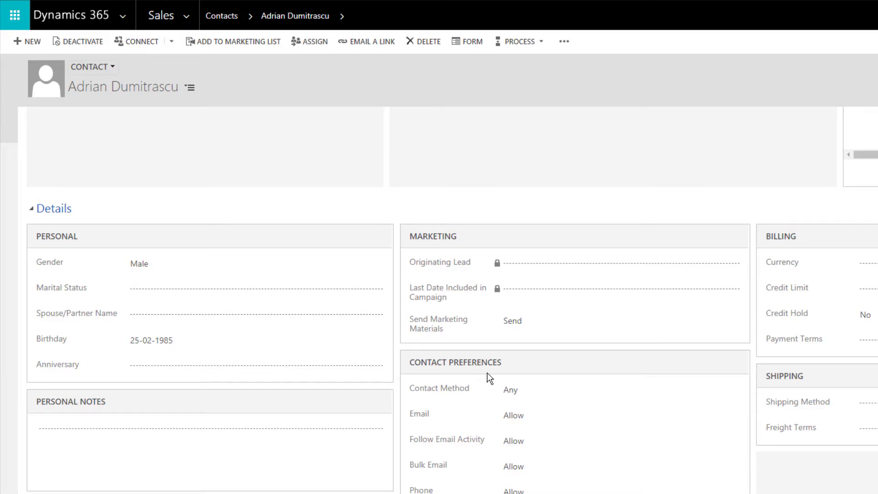
scroll(507, 466, down, 1)
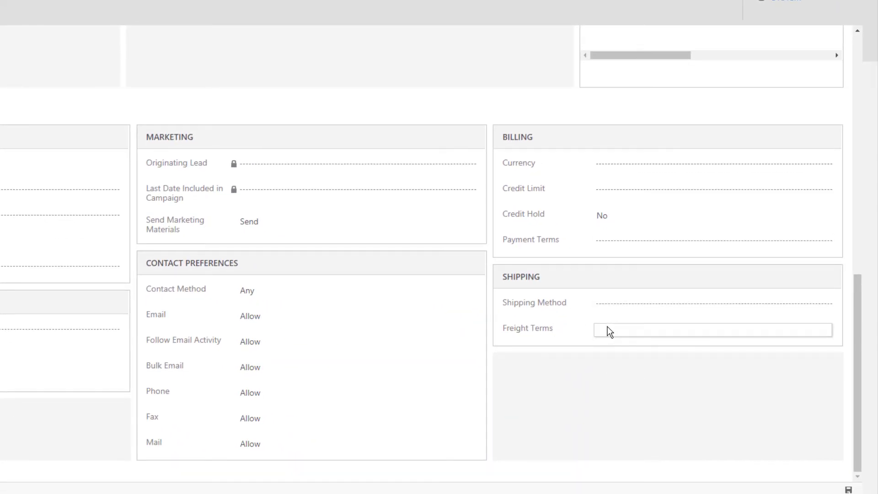
Return to the Adventure Works account record and look over its summary and the sections below it
scroll(601, 315, up, 10)
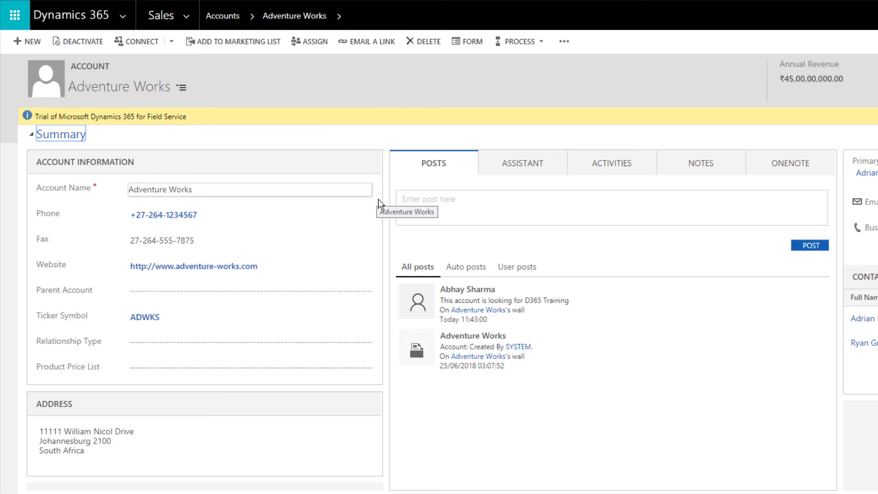
click(188, 17)
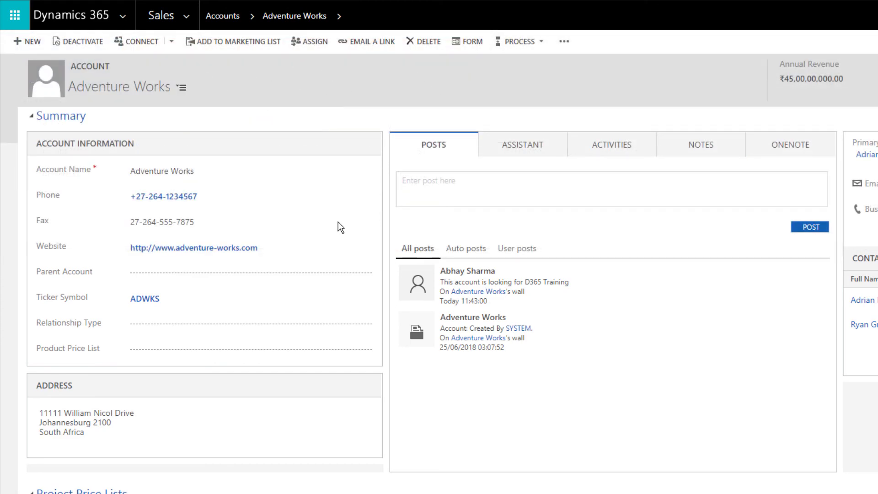
scroll(332, 456, down, 5)
scroll(333, 454, up, 5)
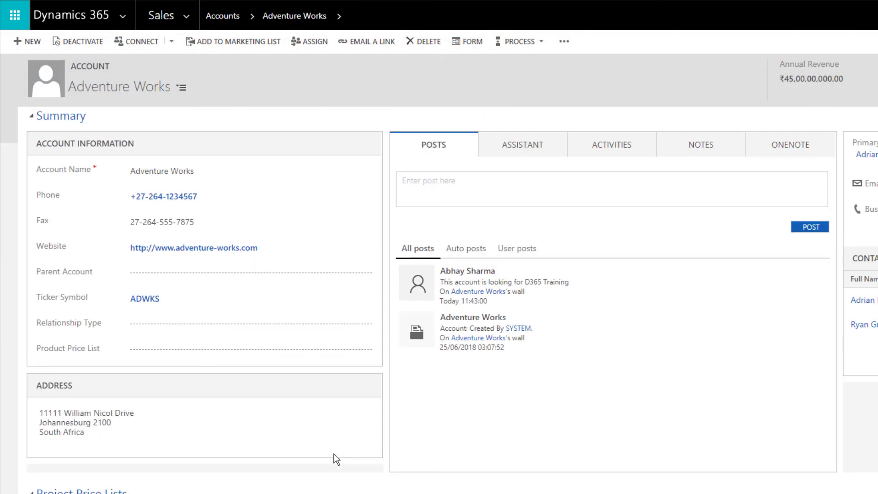